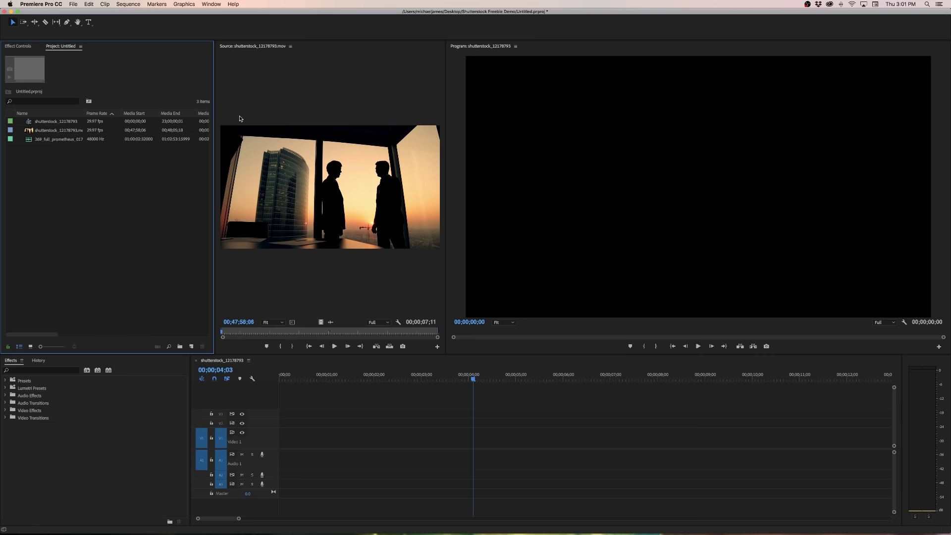
- Set the silhouette clip's In point at the handshake, place it on V1/A1, and park the playhead near one second
double_click(114, 132)
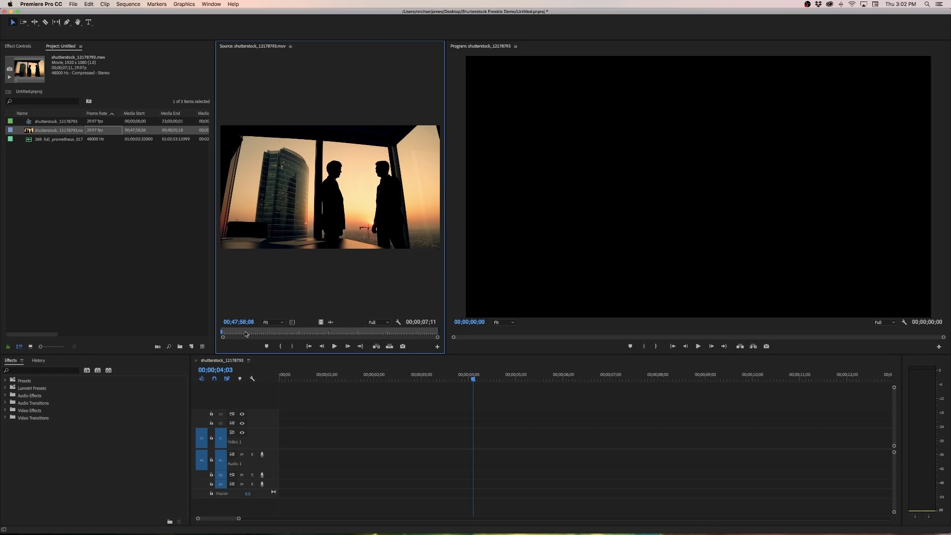
key(space)
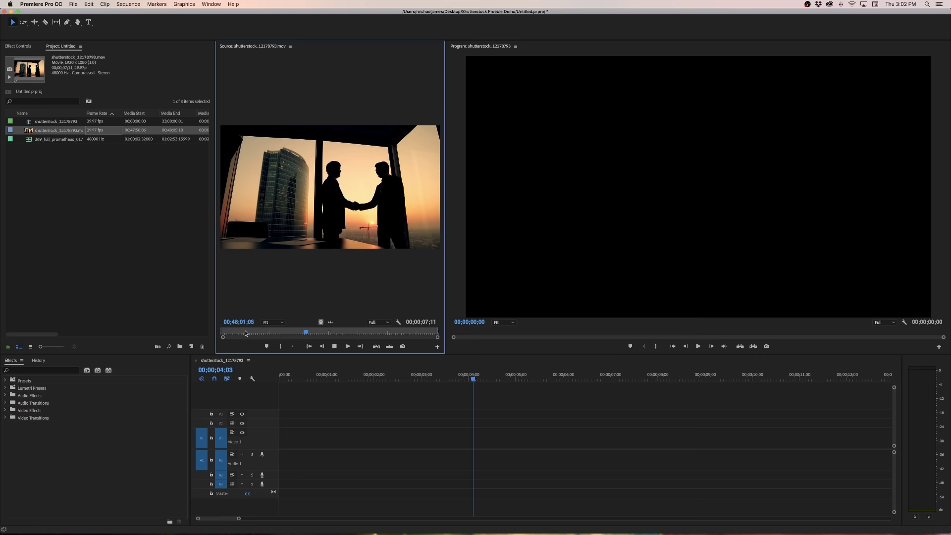
key(i)
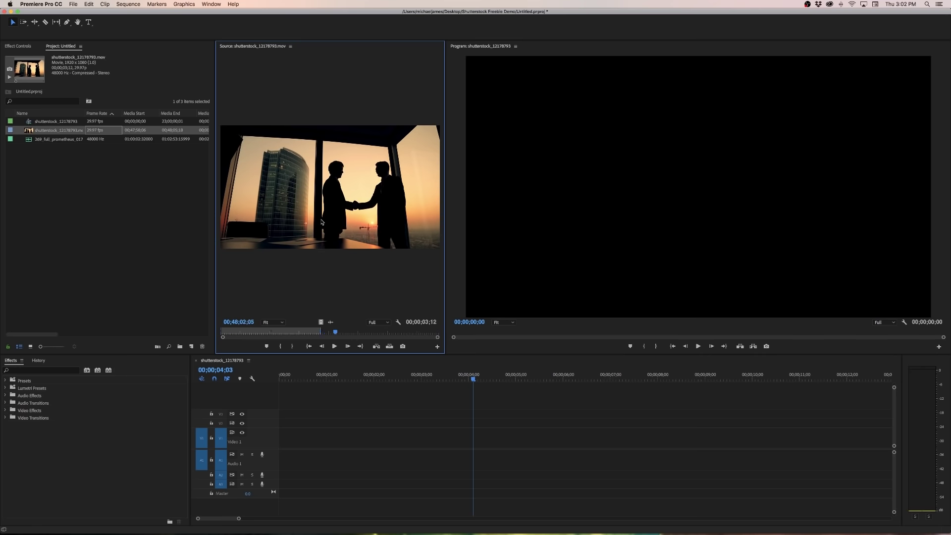
drag(331, 376, 281, 438)
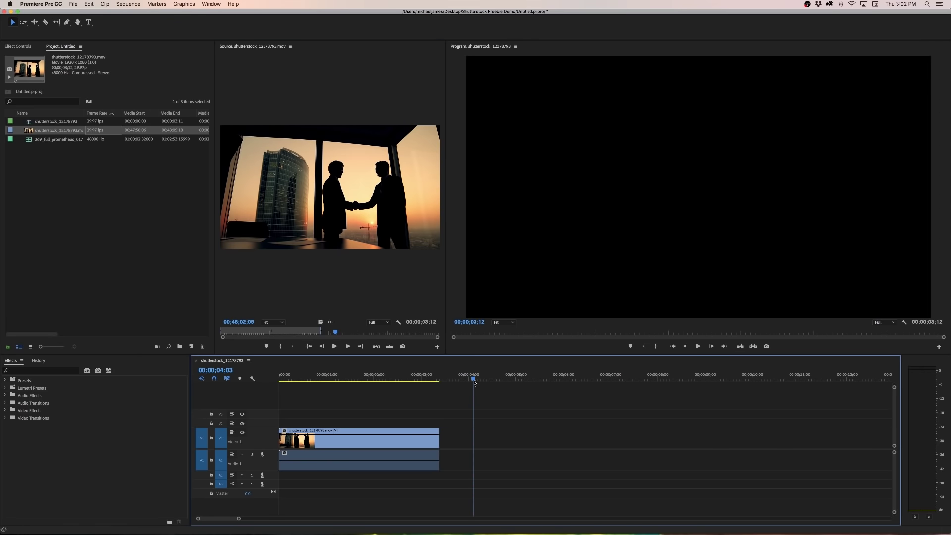
drag(472, 379, 339, 381)
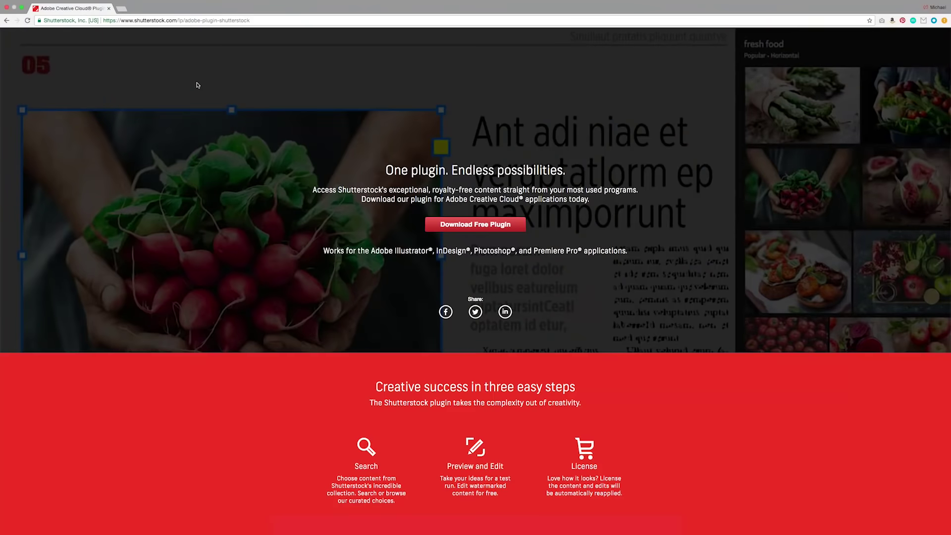
- Scroll the Shutterstock plugin page down to the Download Plugin Now section
scroll(352, 221, down, 1)
scroll(357, 225, down, 12)
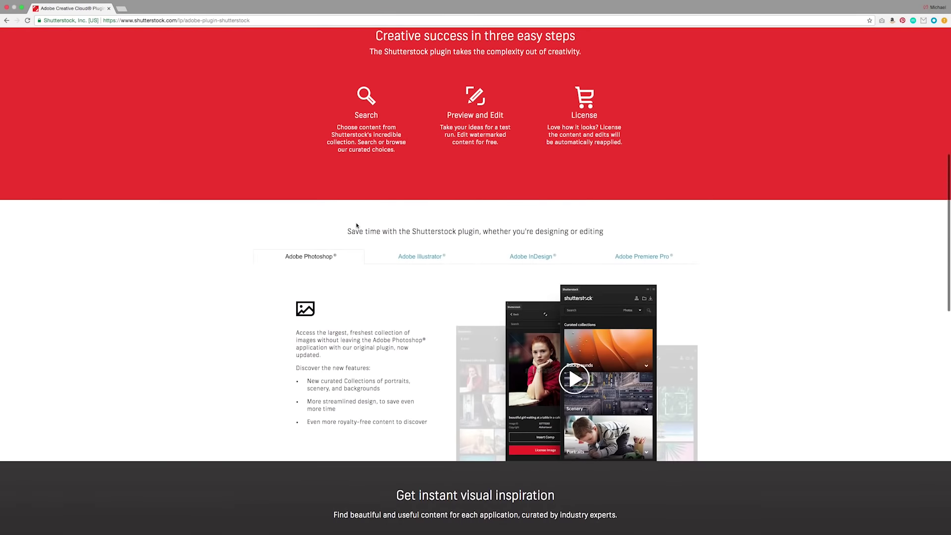
scroll(356, 226, down, 10)
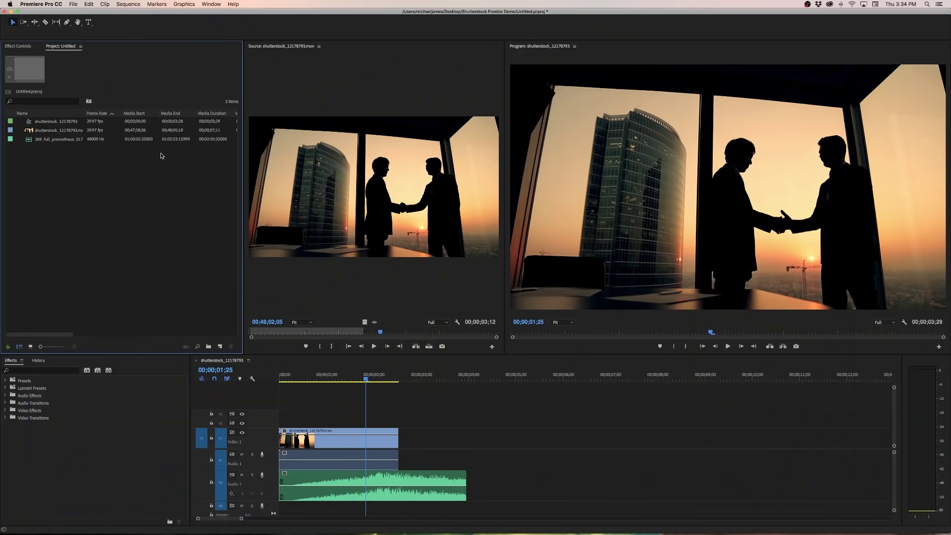
- Open the Shutterstock extension from Window > Extensions and dock it as a narrow column right of the Program monitor
click(211, 4)
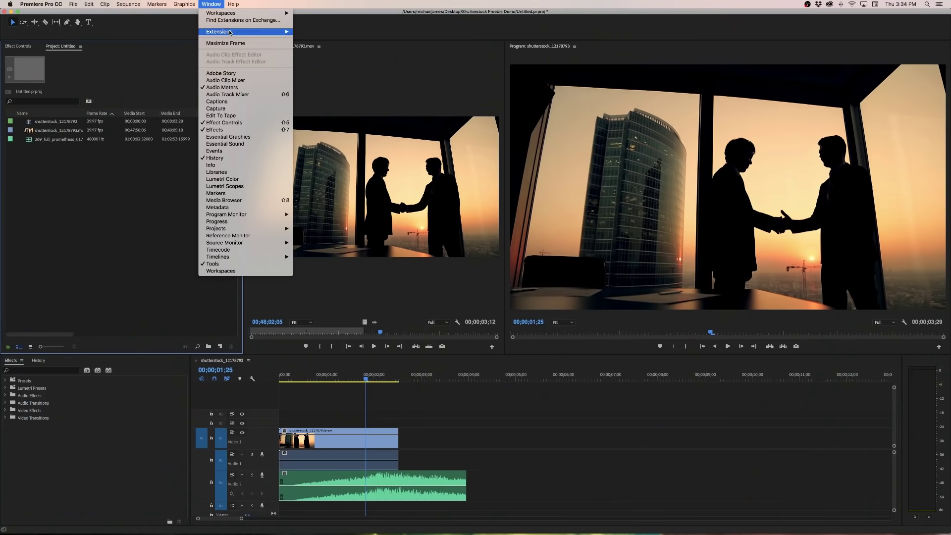
mouse_move(267, 32)
click(305, 31)
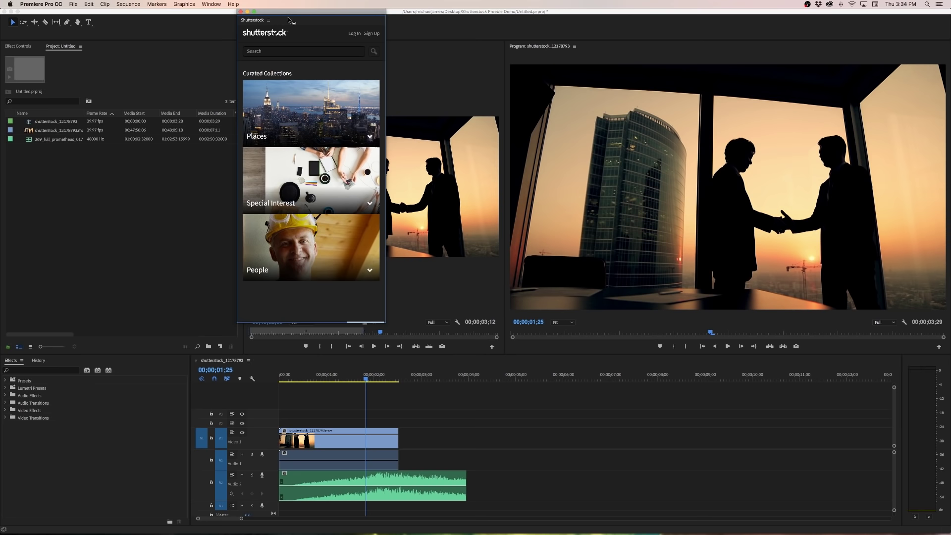
drag(292, 21, 939, 121)
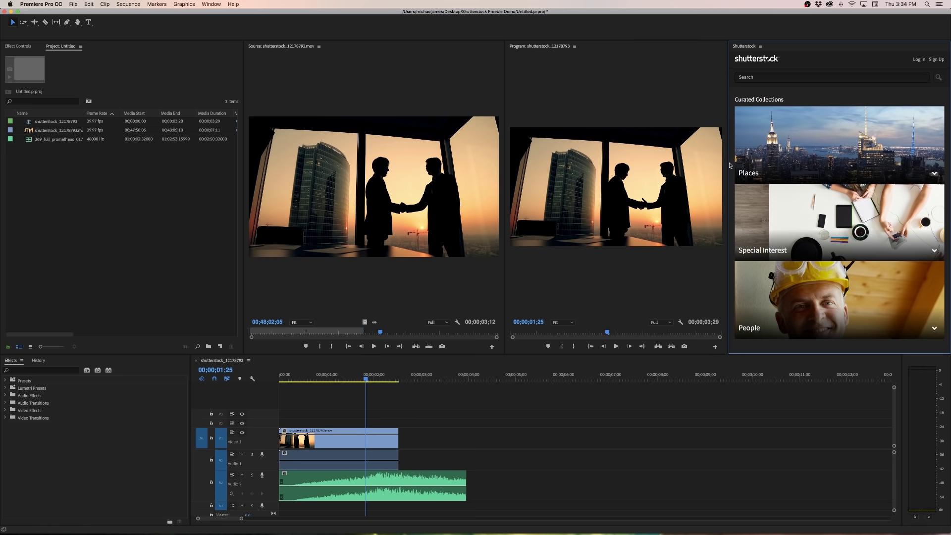
drag(728, 163, 845, 161)
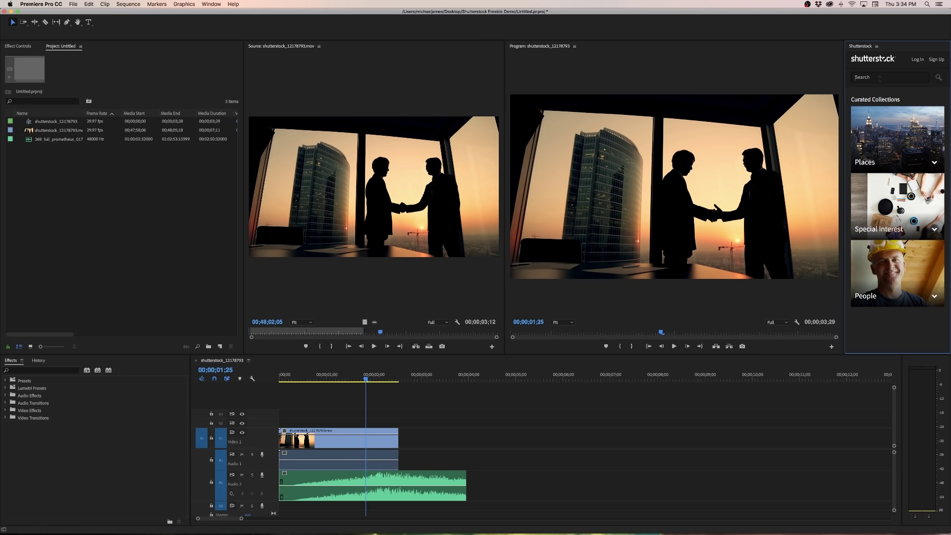
- Search Shutterstock for gorilla footage and insert the first result's preview into the project
text(gorilla)
key(Return)
mouse_move(894, 136)
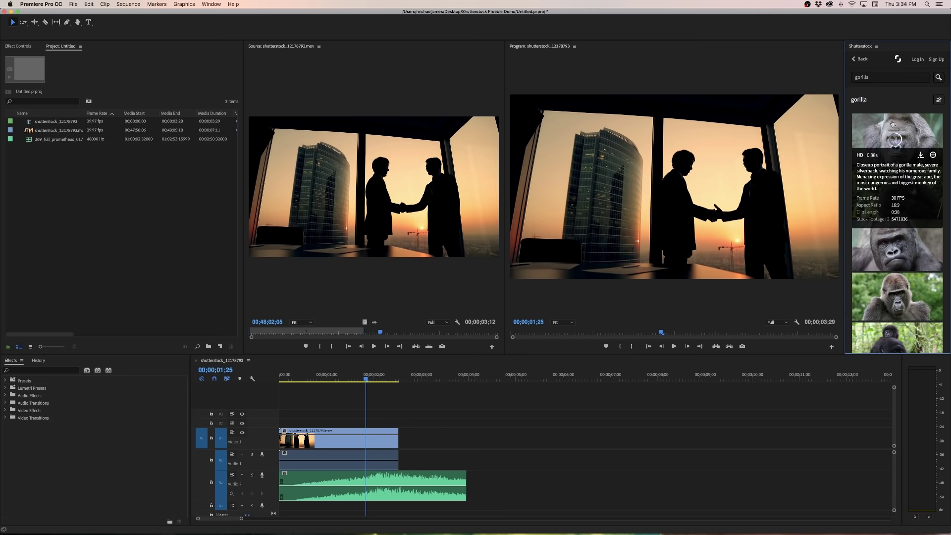
click(906, 135)
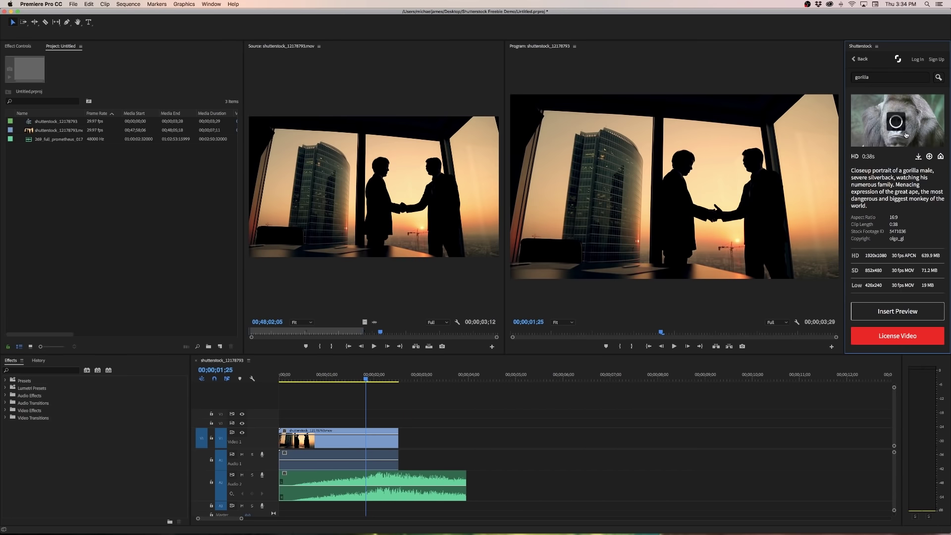
click(887, 310)
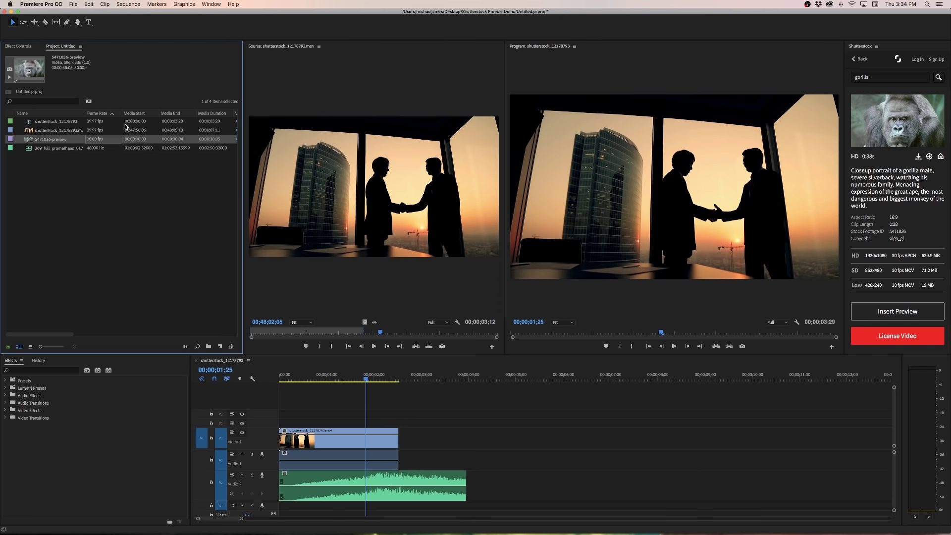
- Mark the gorilla preview from an In point at 00:00:11:05 to an Out point about two seconds later
double_click(151, 141)
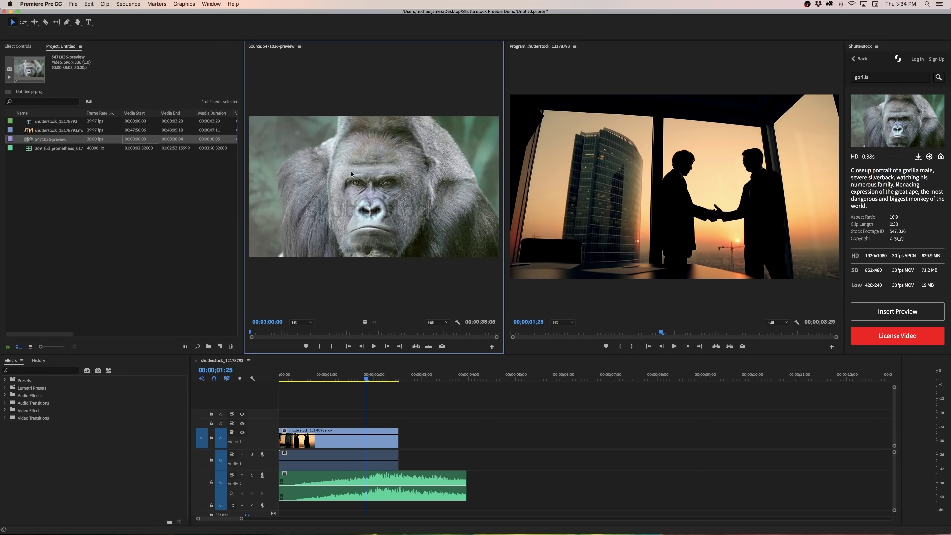
click(322, 332)
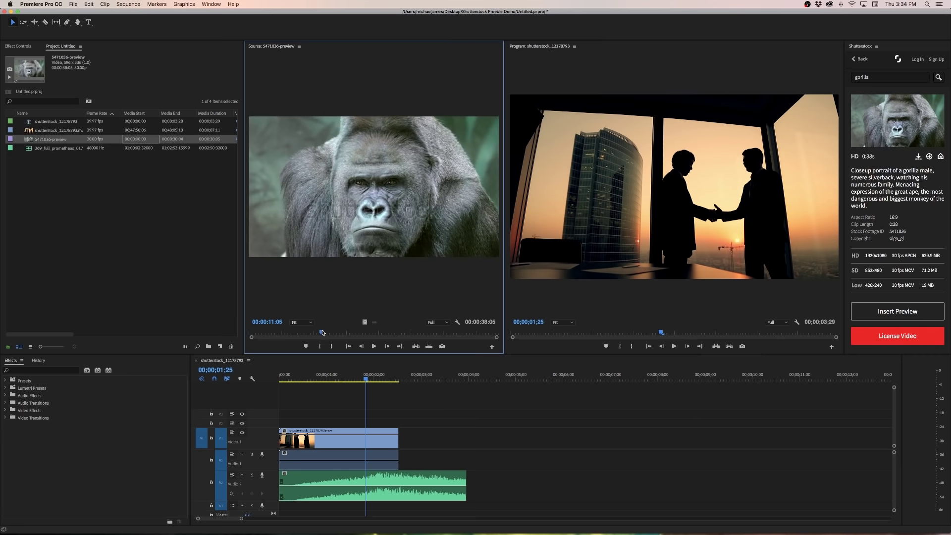
key(i)
key(space)
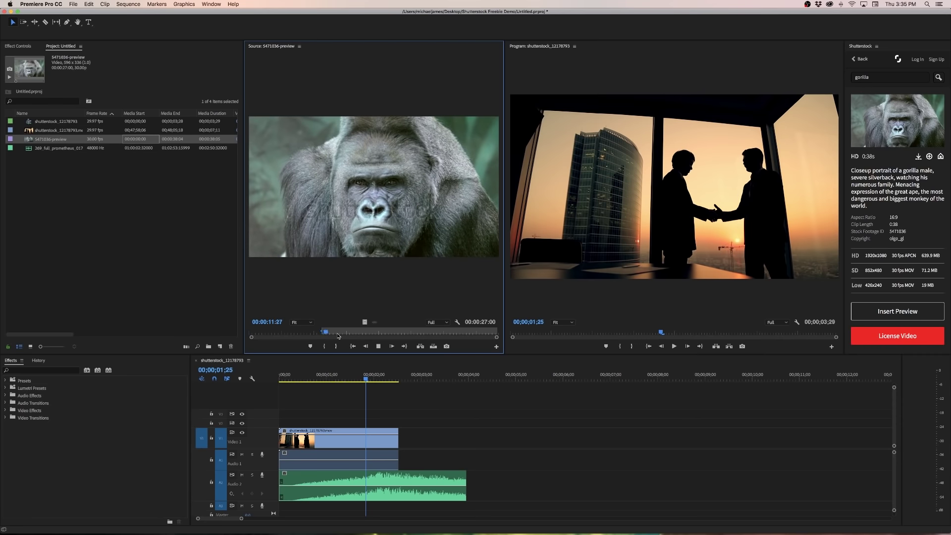
key(o)
key(space)
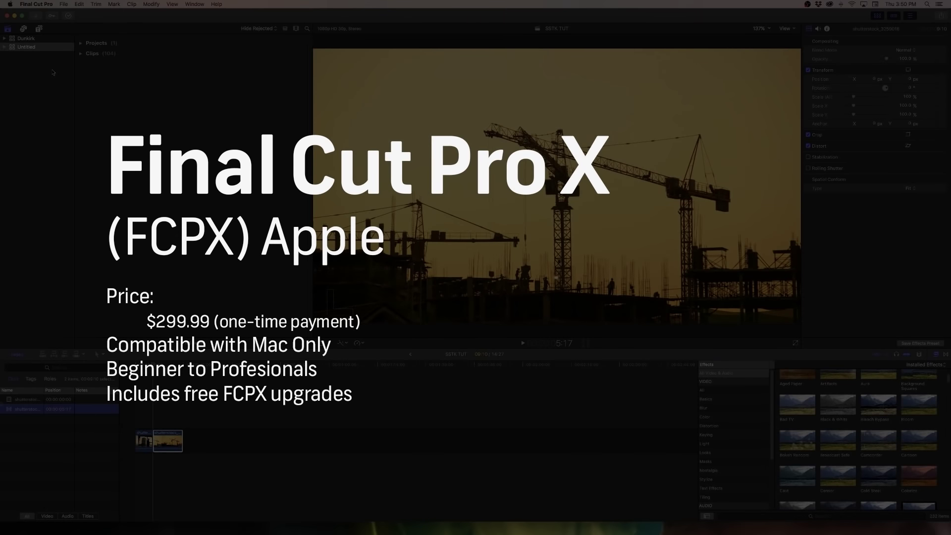
- Clear the timeline selection, then alternate selecting the handshake and crane clips
click(152, 408)
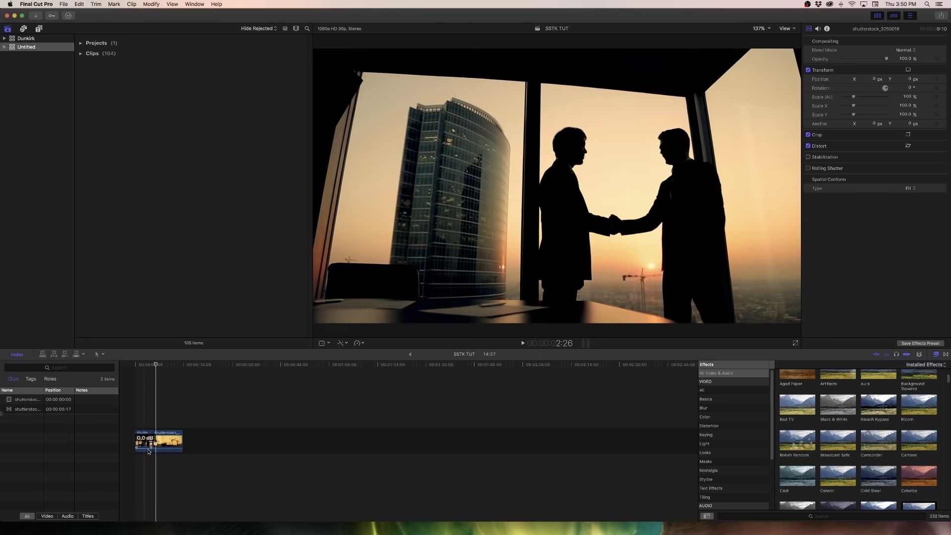
click(35, 400)
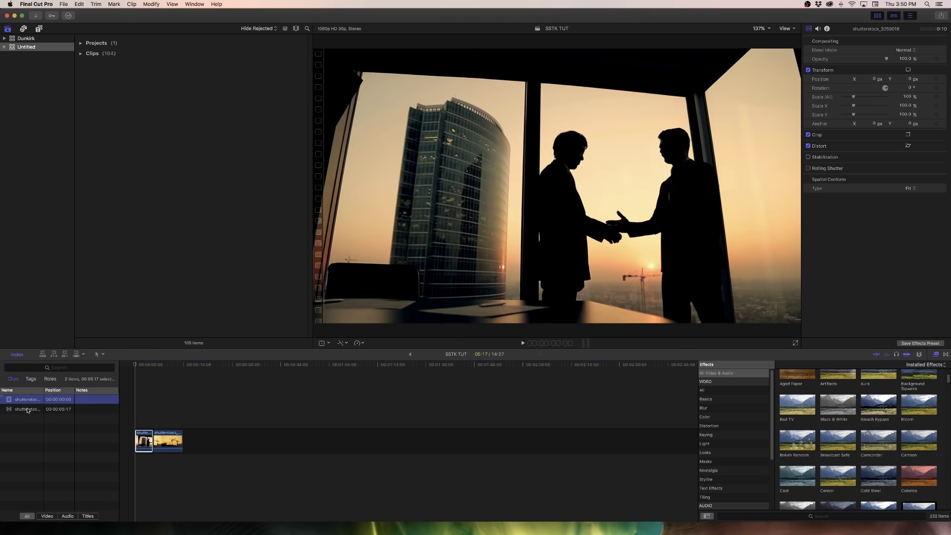
click(30, 408)
click(32, 400)
click(27, 407)
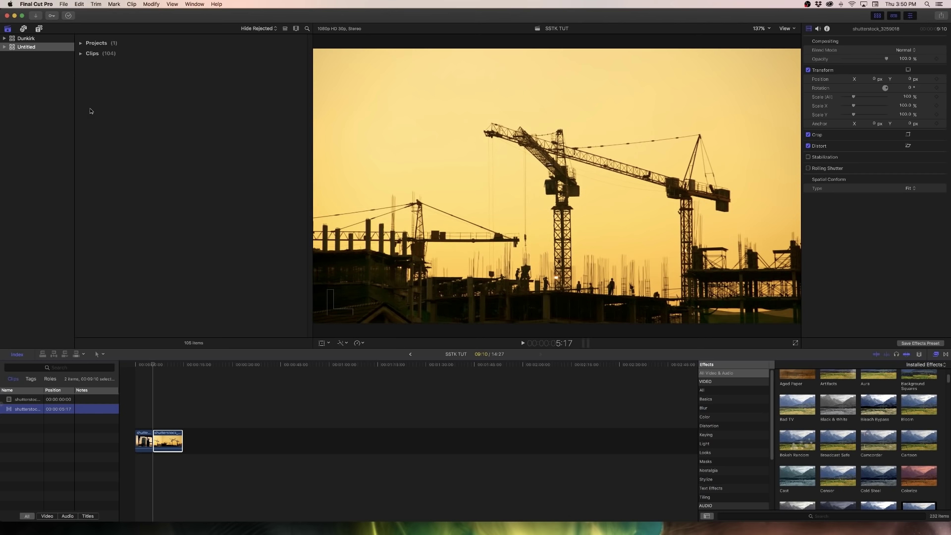
- Move through the Photos and Audio sources, past GarageBand and iTunes, to the Sound Effects library
click(81, 54)
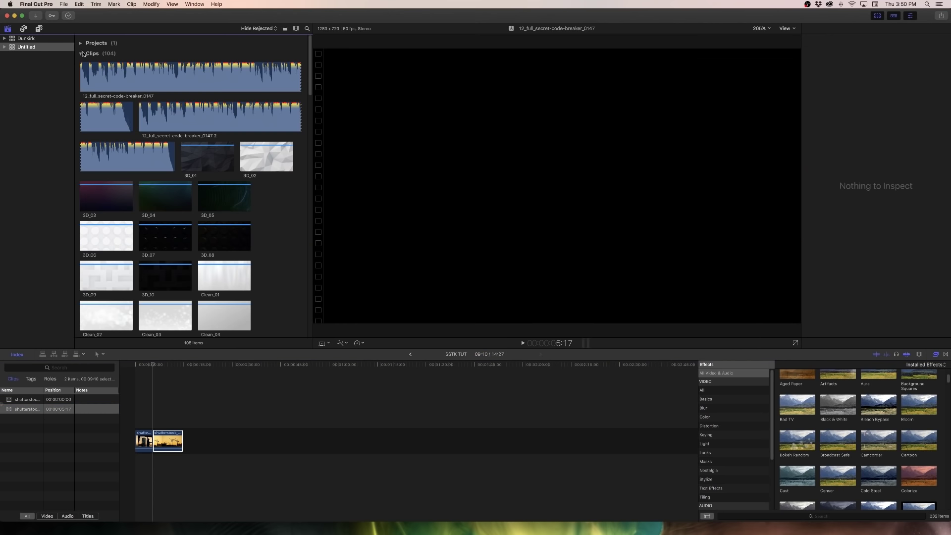
click(81, 54)
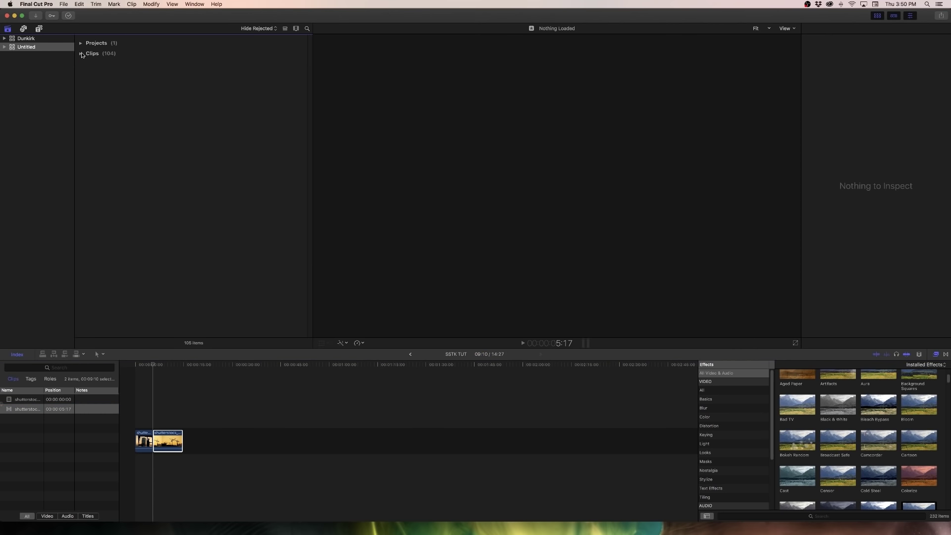
click(23, 28)
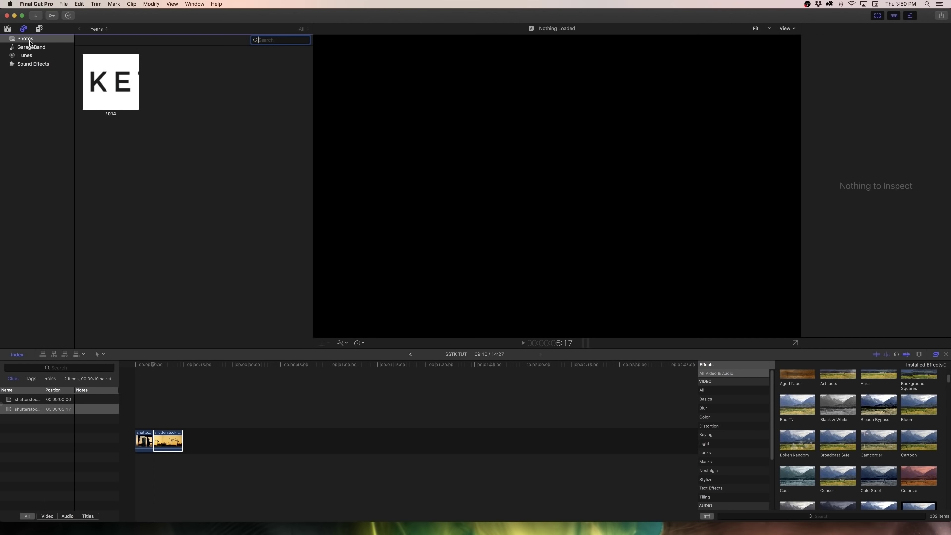
click(32, 48)
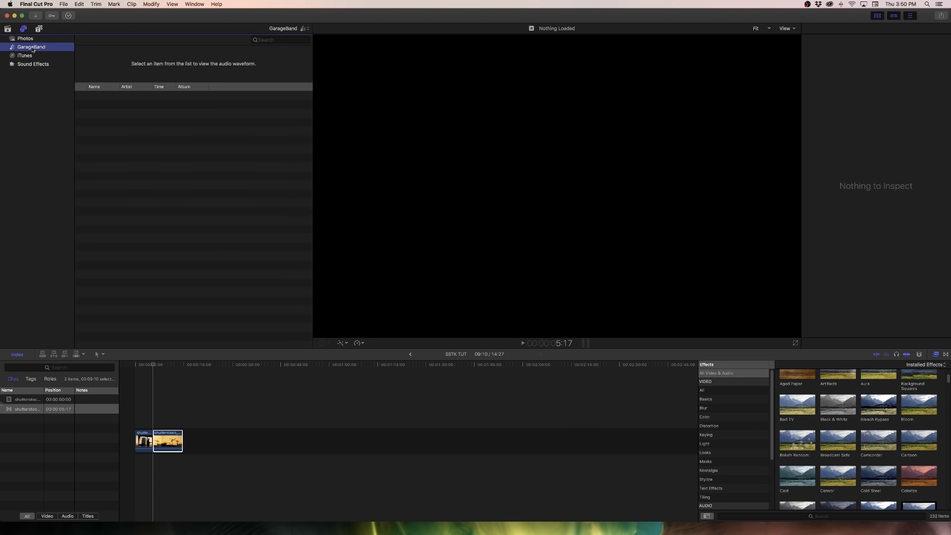
click(26, 56)
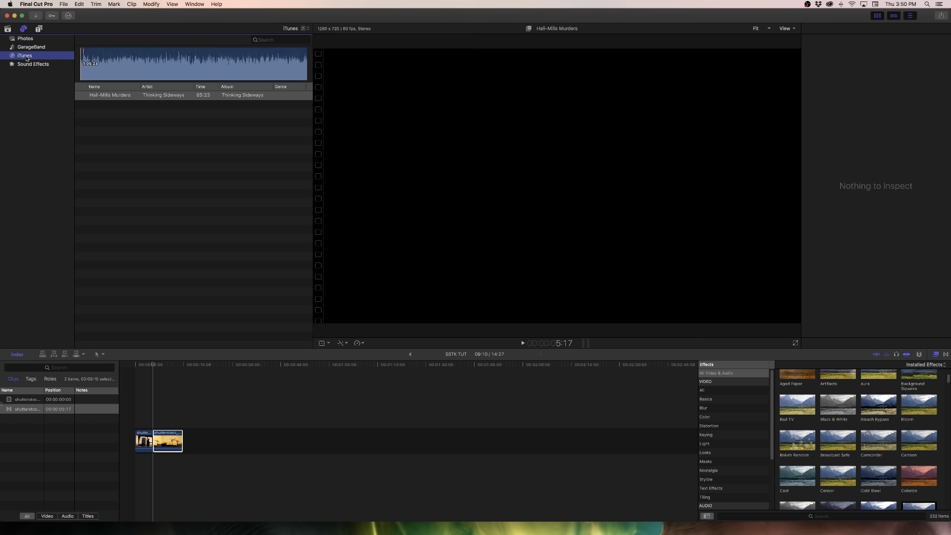
click(32, 64)
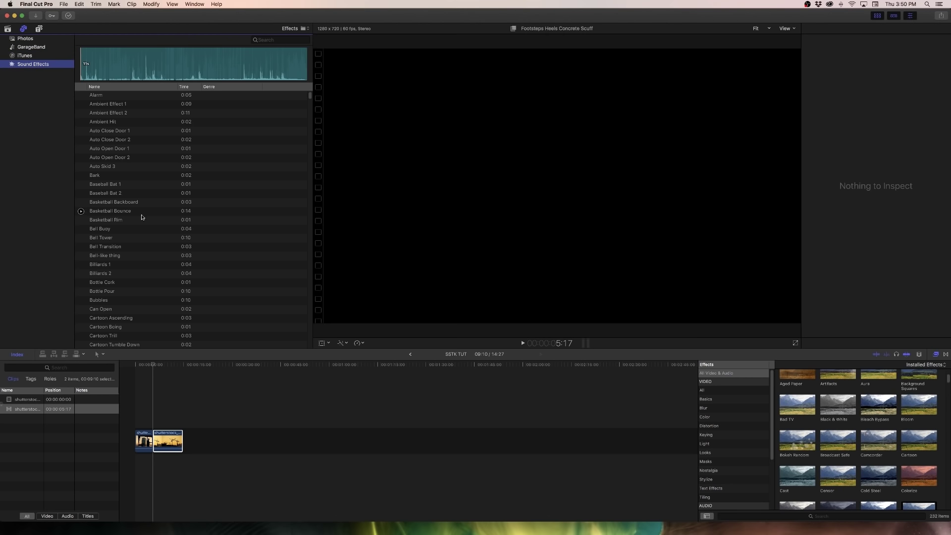
- Scroll the Sound Effects list and select Whale Sounds
scroll(139, 211, down, 20)
scroll(140, 212, down, 10)
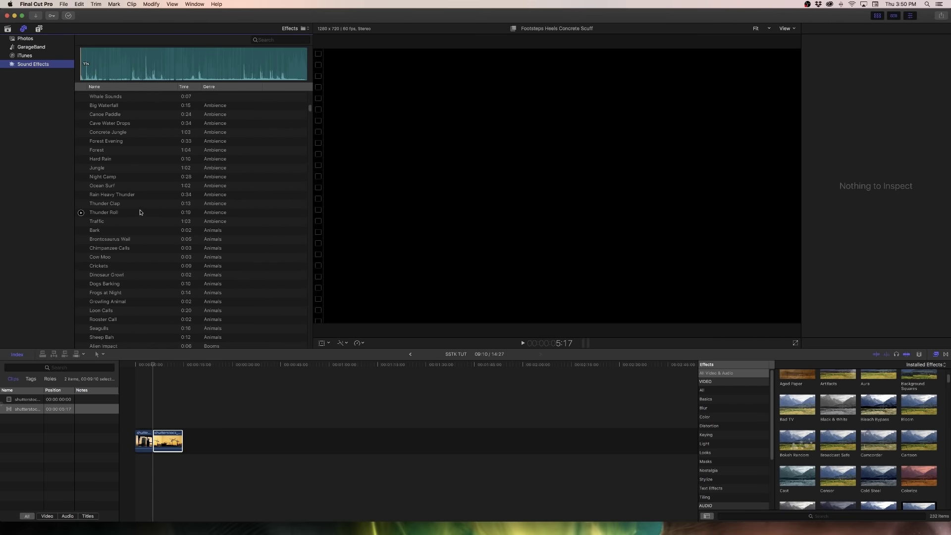
scroll(139, 211, down, 15)
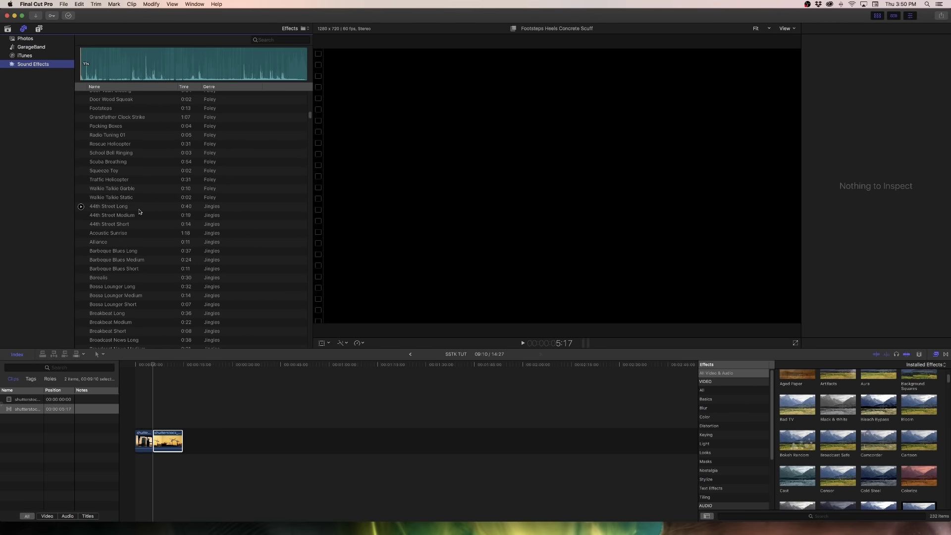
scroll(139, 212, up, 15)
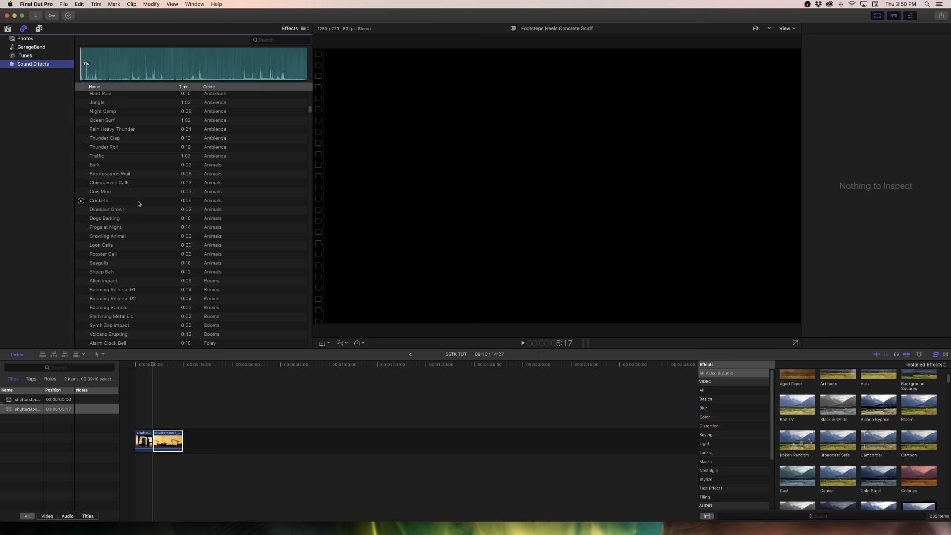
scroll(150, 224, up, 5)
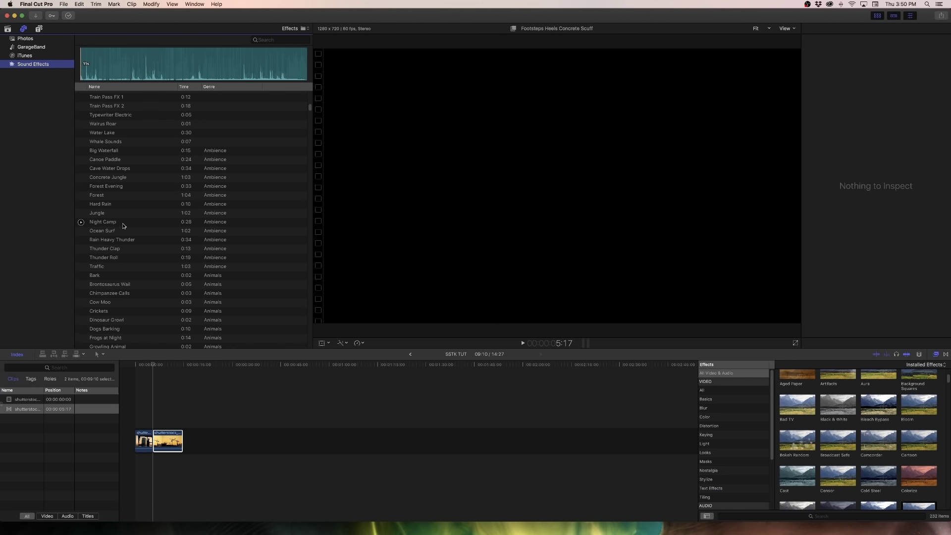
click(113, 144)
- Put Whale Sounds under the handshake clip's start, play the timeline briefly, and select the second video clip
drag(114, 145, 135, 462)
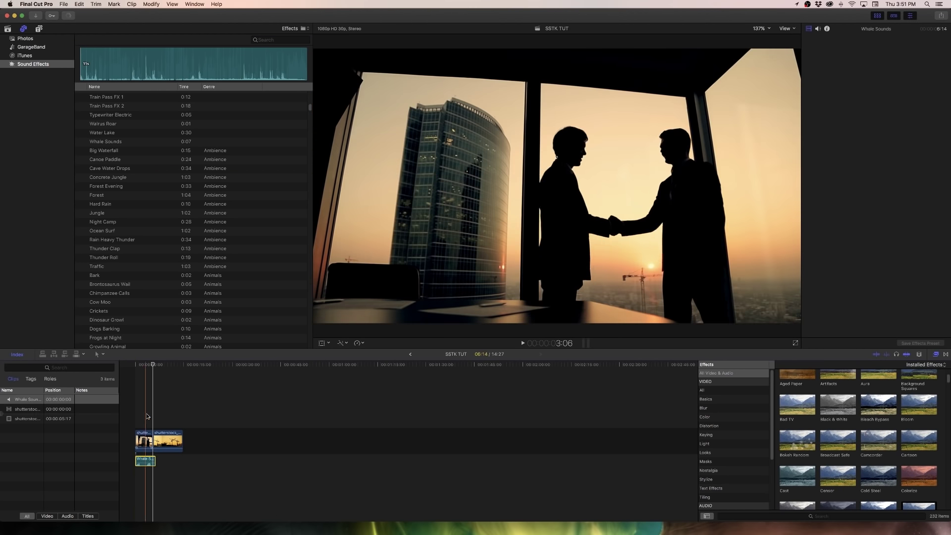
key(space)
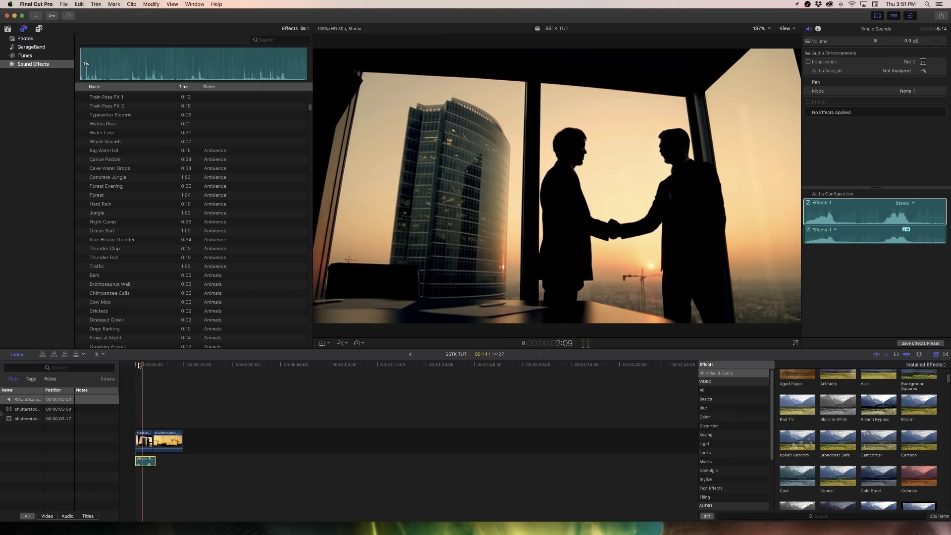
key(space)
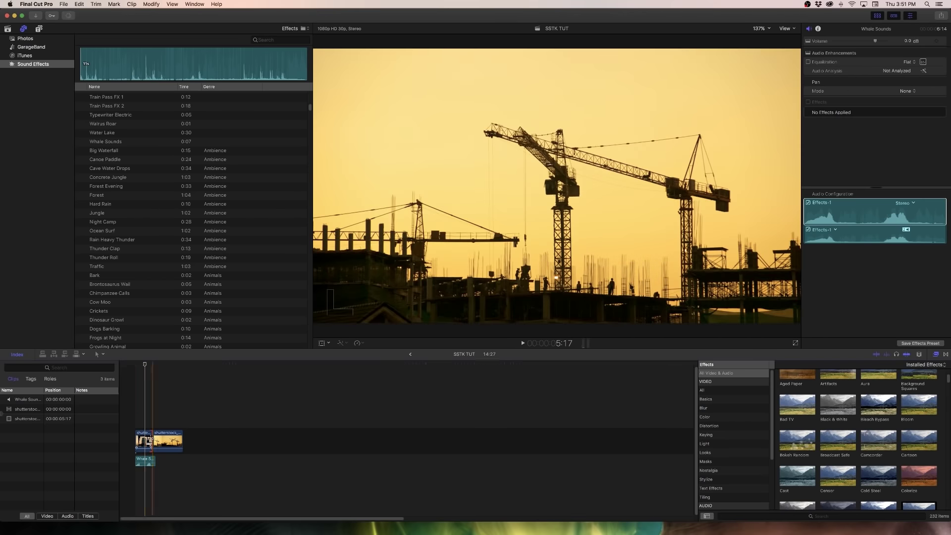
click(166, 441)
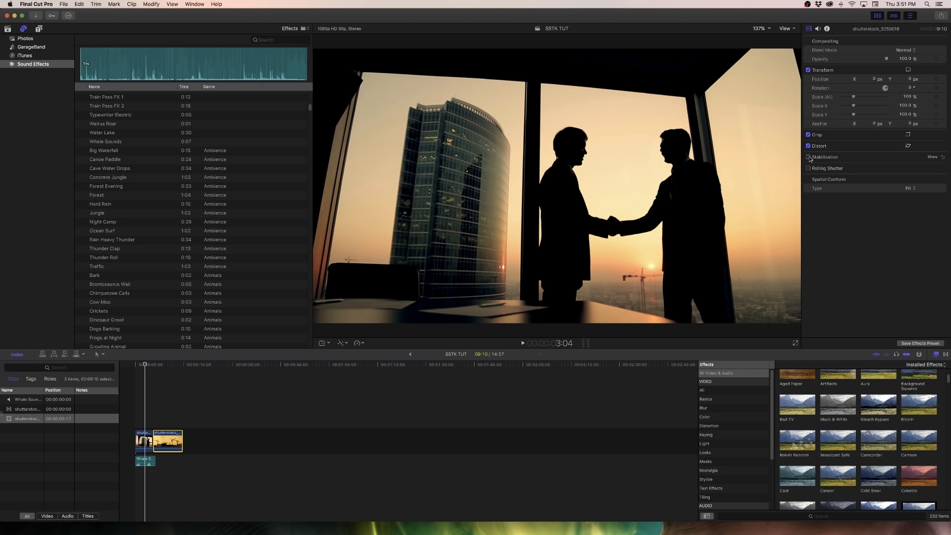
- Check Stabilization in the Video Inspector for the shutterstock_3259018 clip
click(808, 157)
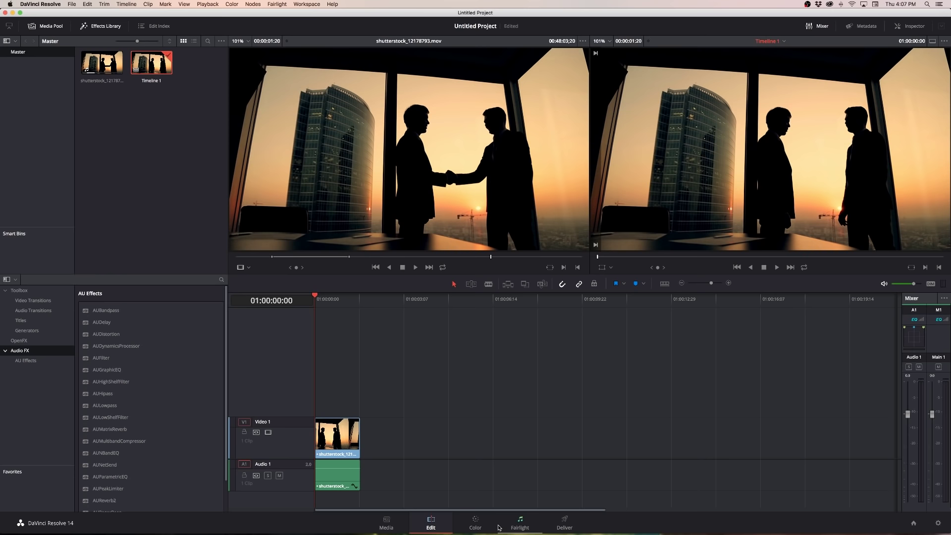
- Switch DaVinci Resolve to the Media page to see the handshake clip and Timeline 1
click(394, 525)
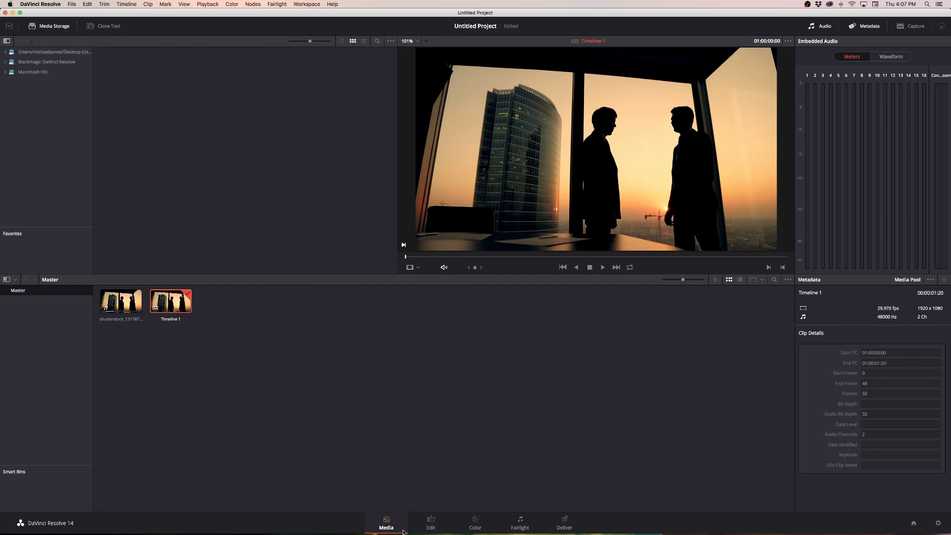
- Step through the Edit and Color pages, finishing on the Fairlight page
click(430, 524)
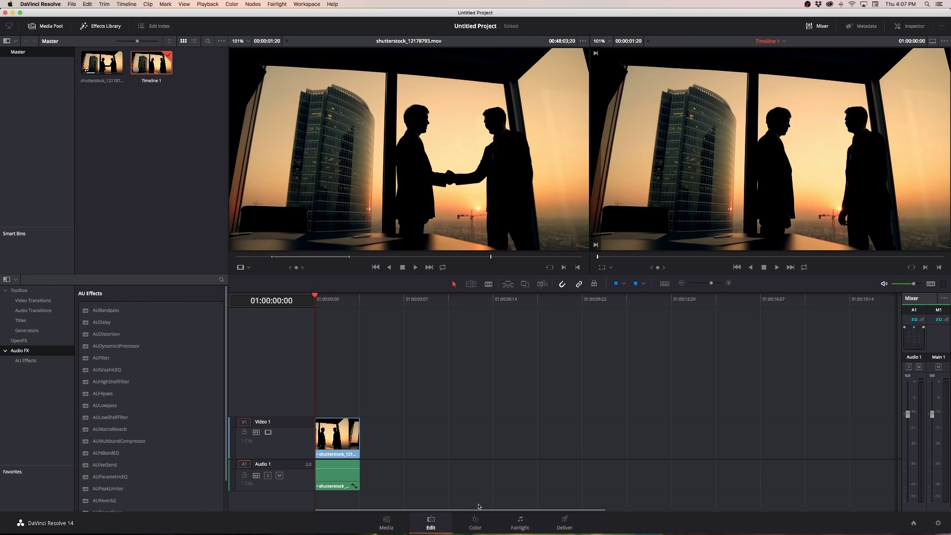
click(476, 524)
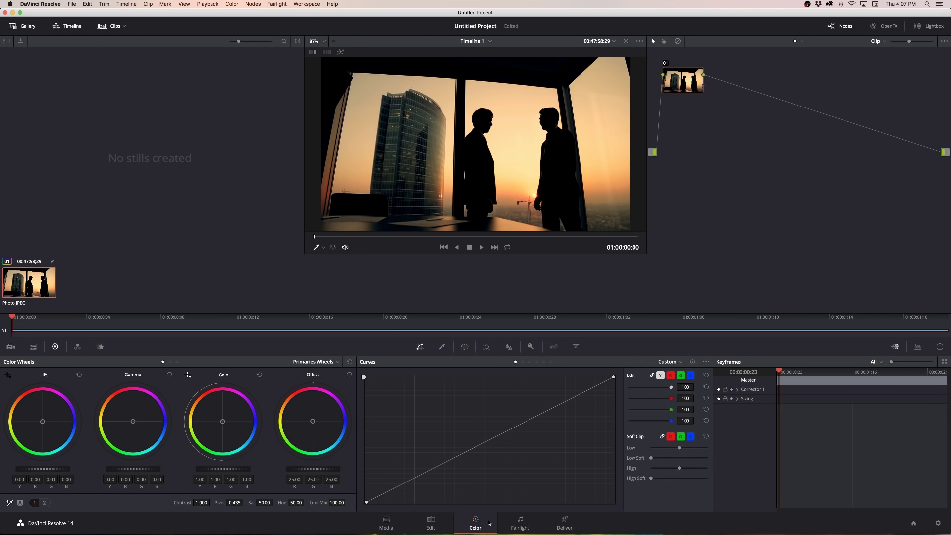
click(510, 522)
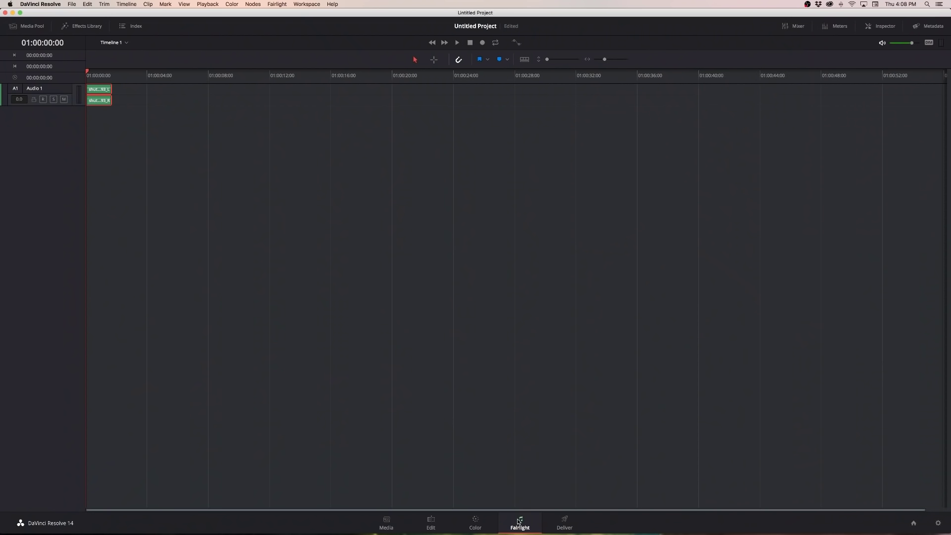
- Switch to the Deliver page, showing QuickTime ProRes 422 HQ render settings at 1920 x 1080, 29.97 fps
click(565, 521)
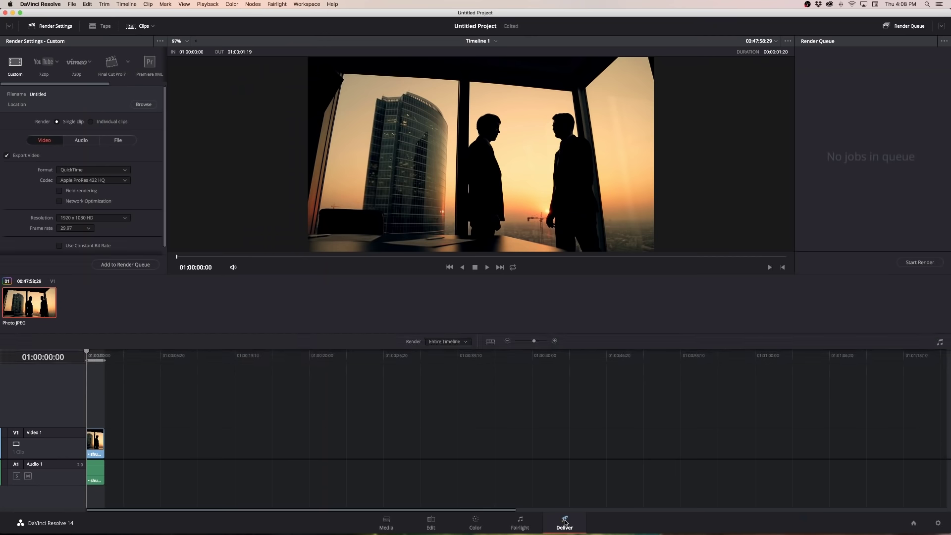